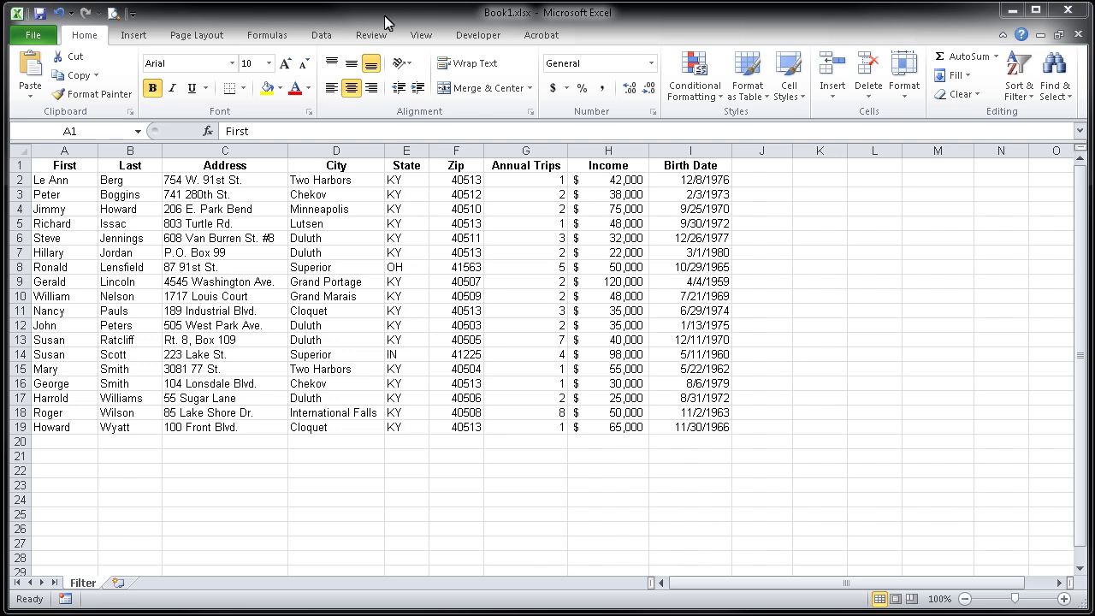
- Type 1/1/11 into J2, next to the first employee's birth date in I2
{"action": "left_click", "coordinate": [692, 153]}
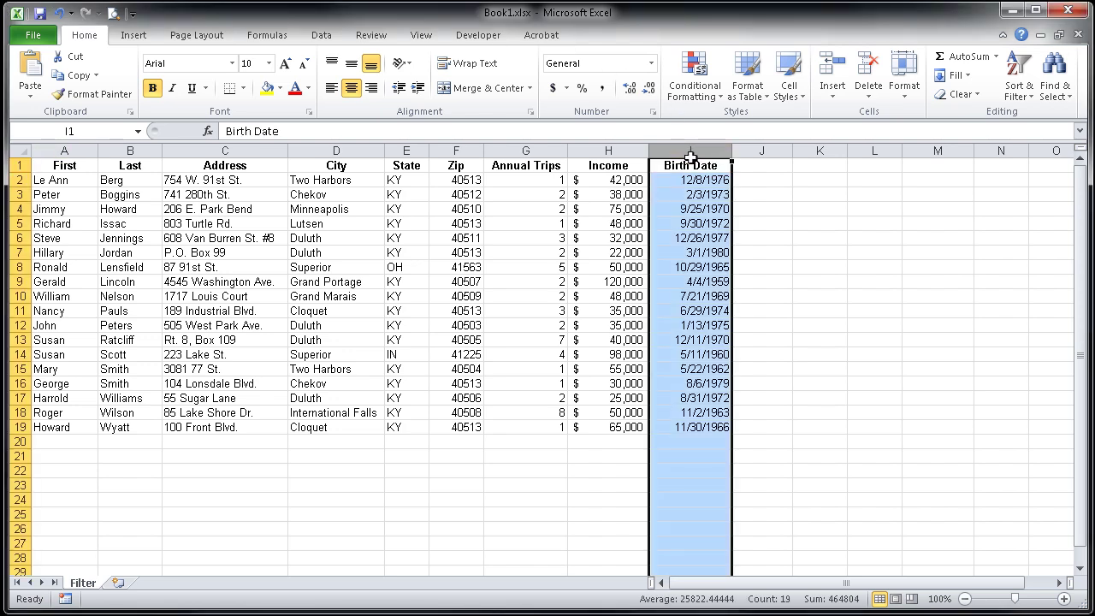
{"action": "left_click", "coordinate": [689, 181]}
{"action": "key", "text": "Right"}
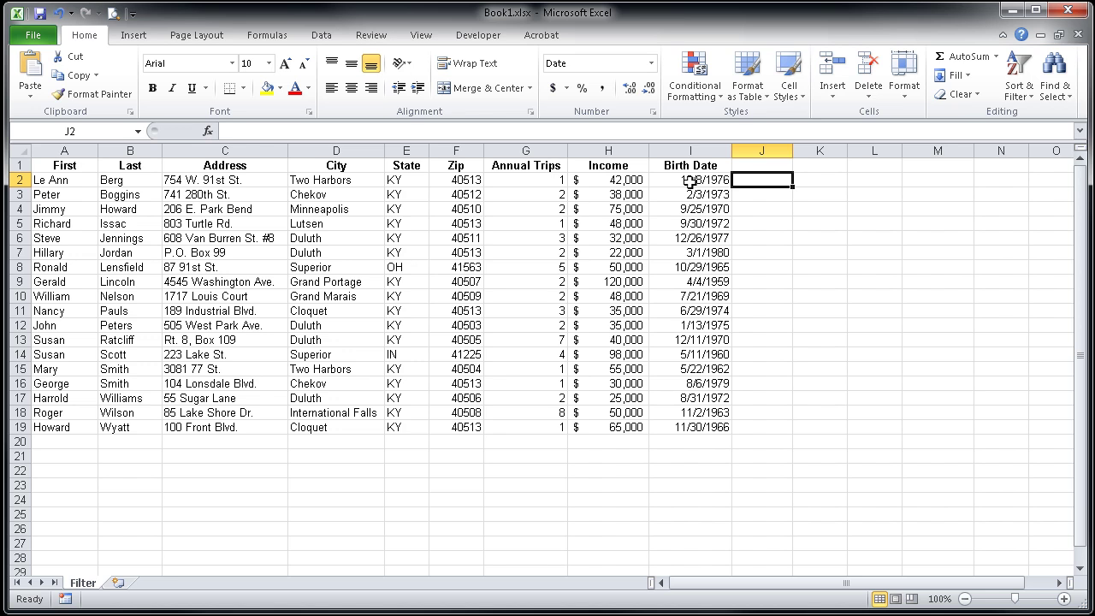
{"action": "type", "text": "1/1/11"}
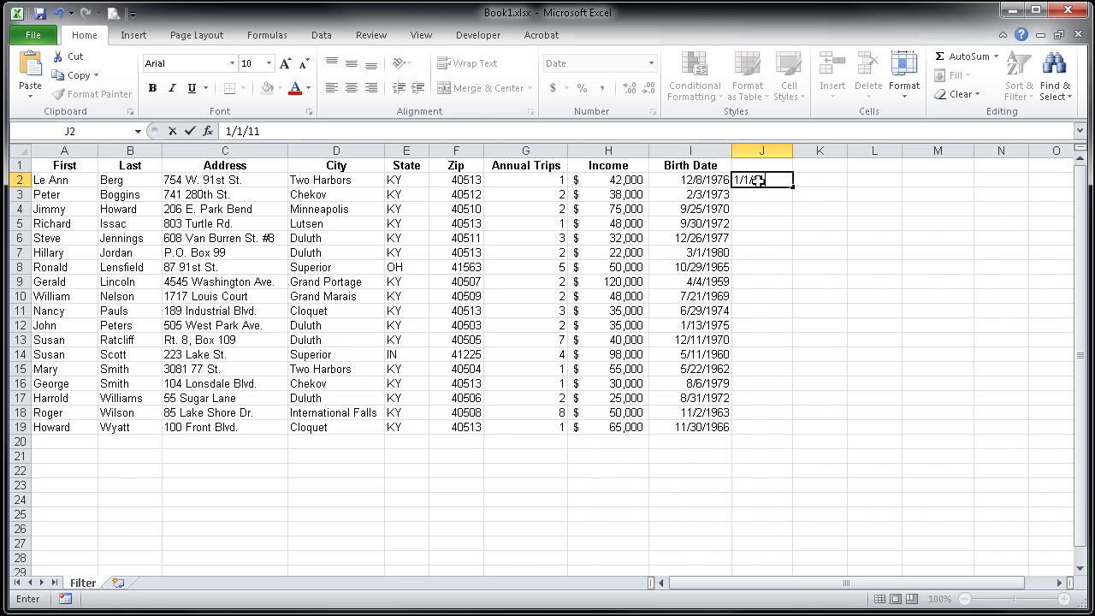
{"action": "key", "text": "Tab"}
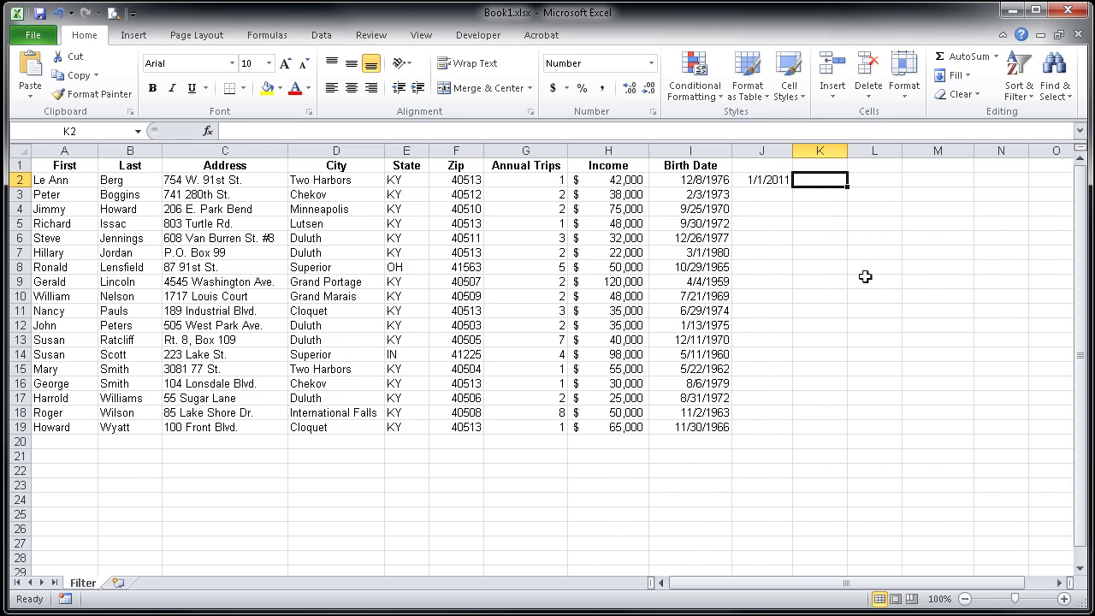
- Enter =J2-I2 in K2 so it shows 12442.00 days between the dates
{"action": "type", "text": "="}
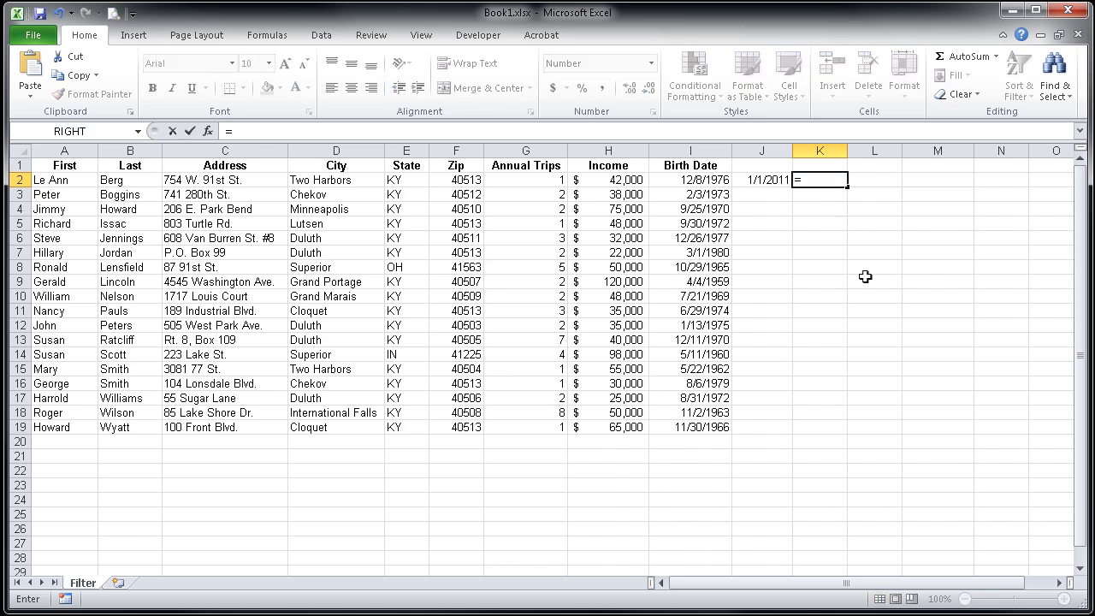
{"action": "key", "text": "Left"}
{"action": "left_click", "coordinate": [766, 183]}
{"action": "type", "text": "-"}
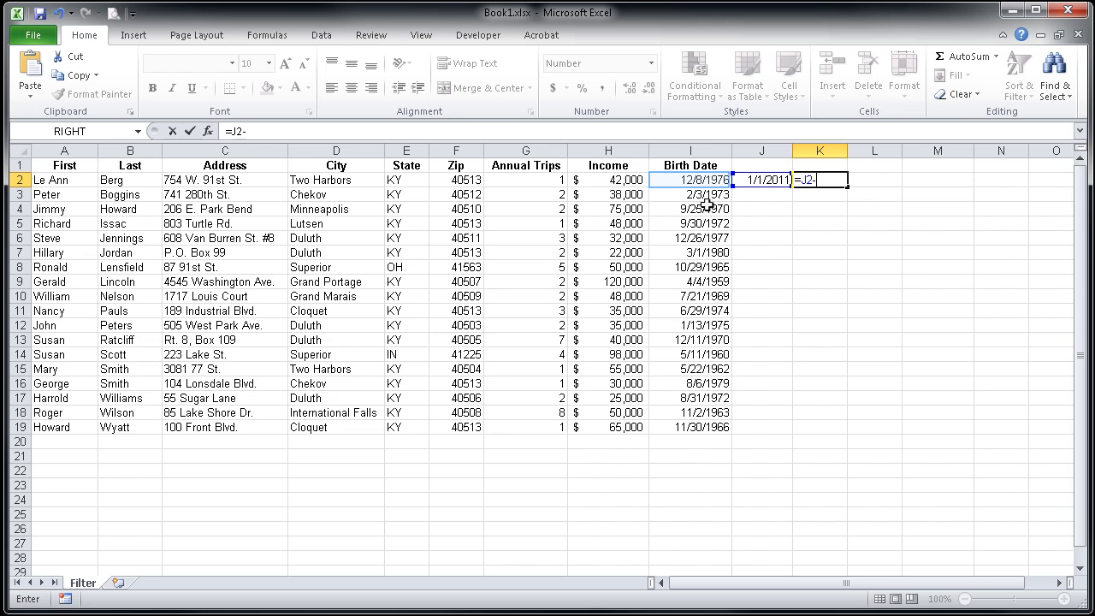
{"action": "left_click", "coordinate": [701, 180]}
{"action": "key", "text": "Return"}
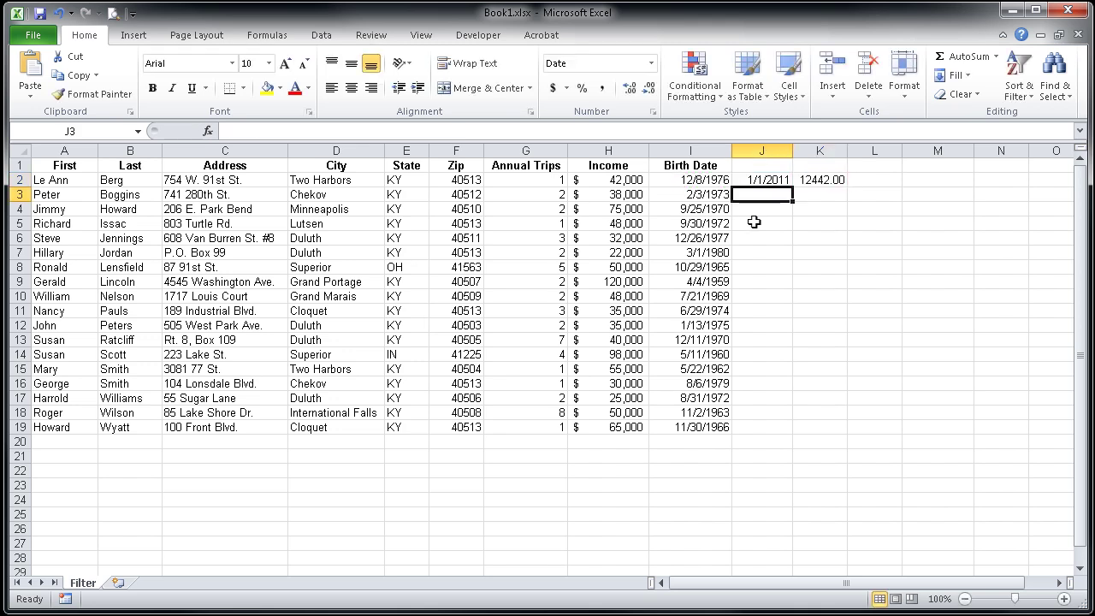
{"action": "key", "text": "Up"}
{"action": "key", "text": "Right"}
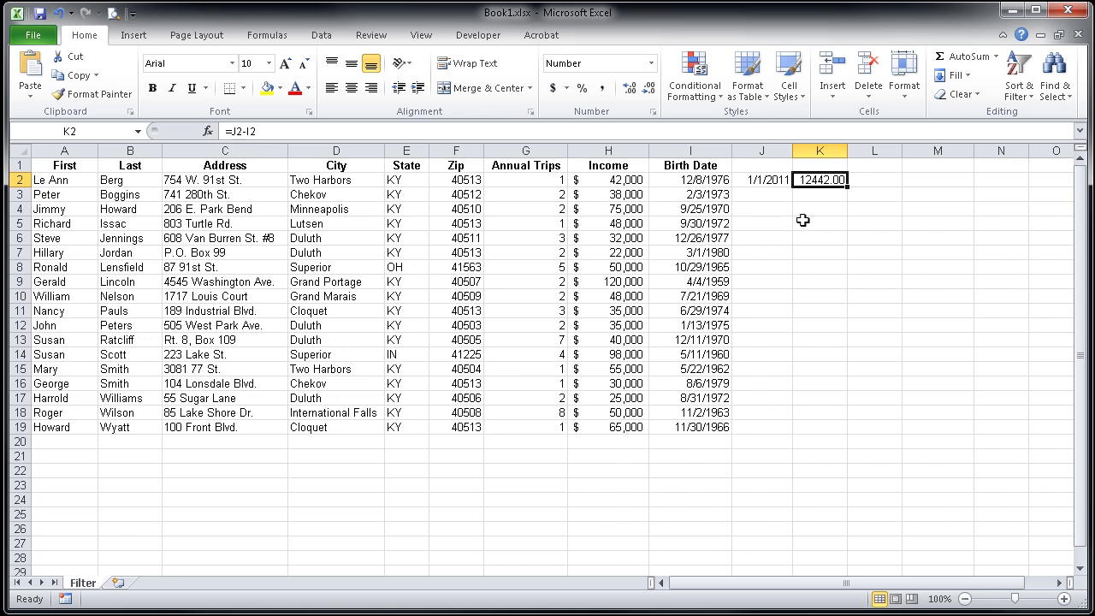
- Enter =K2/365.25 in L2 to get the decimal age 34.06434
{"action": "left_click", "coordinate": [891, 181]}
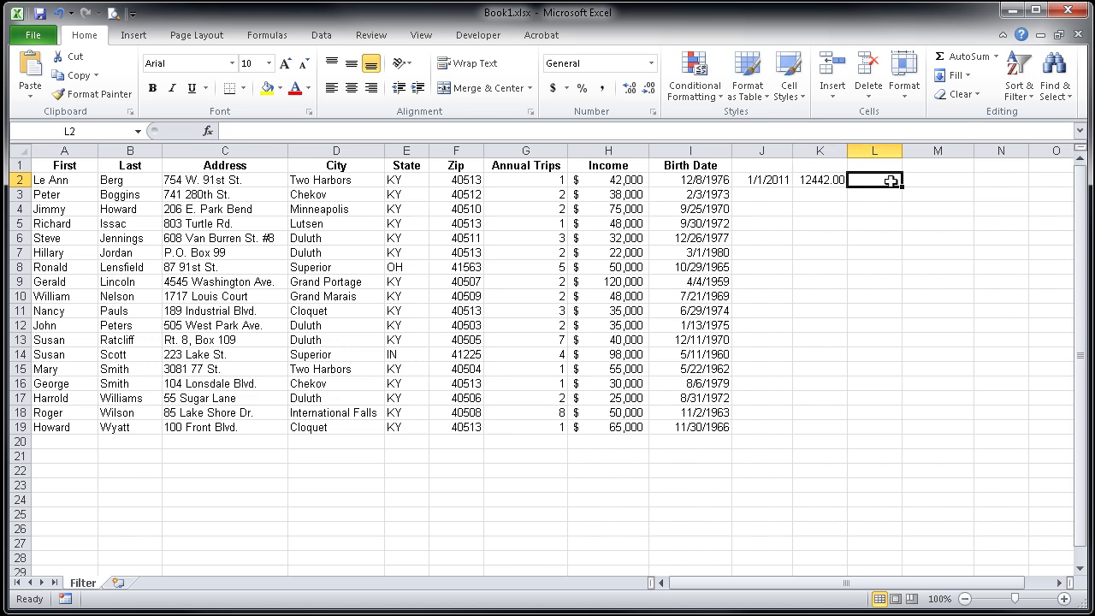
{"action": "type", "text": "="}
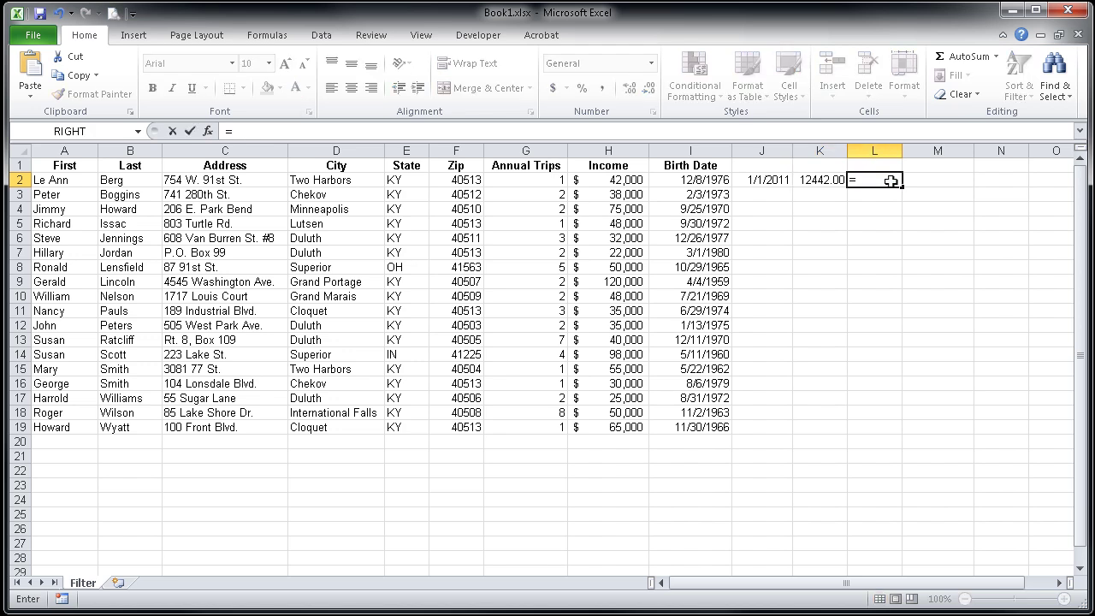
{"action": "key", "text": "Left"}
{"action": "left_click", "coordinate": [824, 180]}
{"action": "type", "text": "/365.25"}
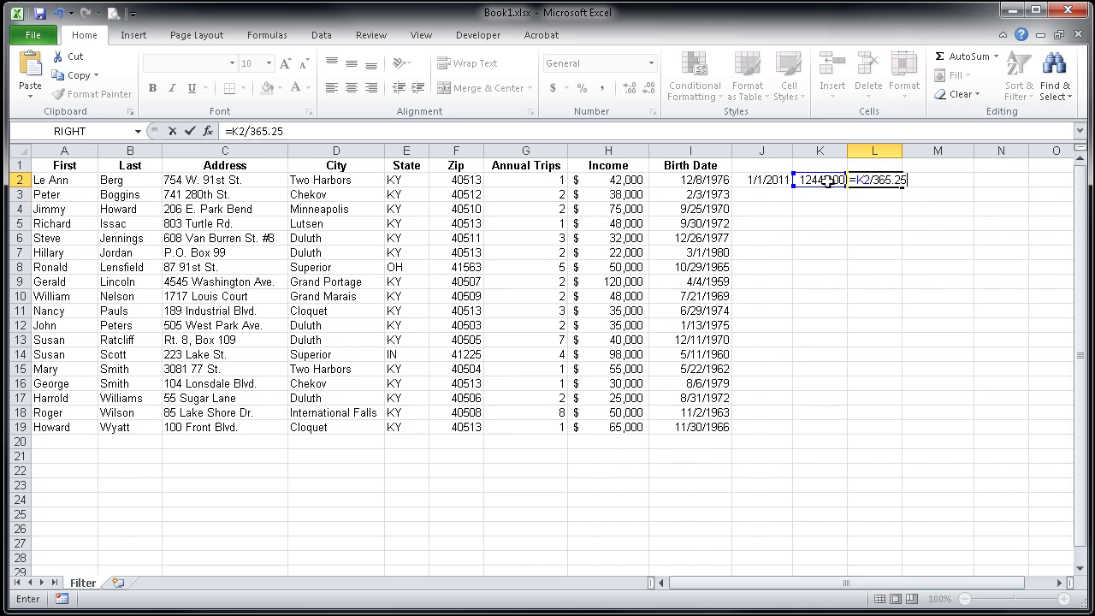
{"action": "key", "text": "Return"}
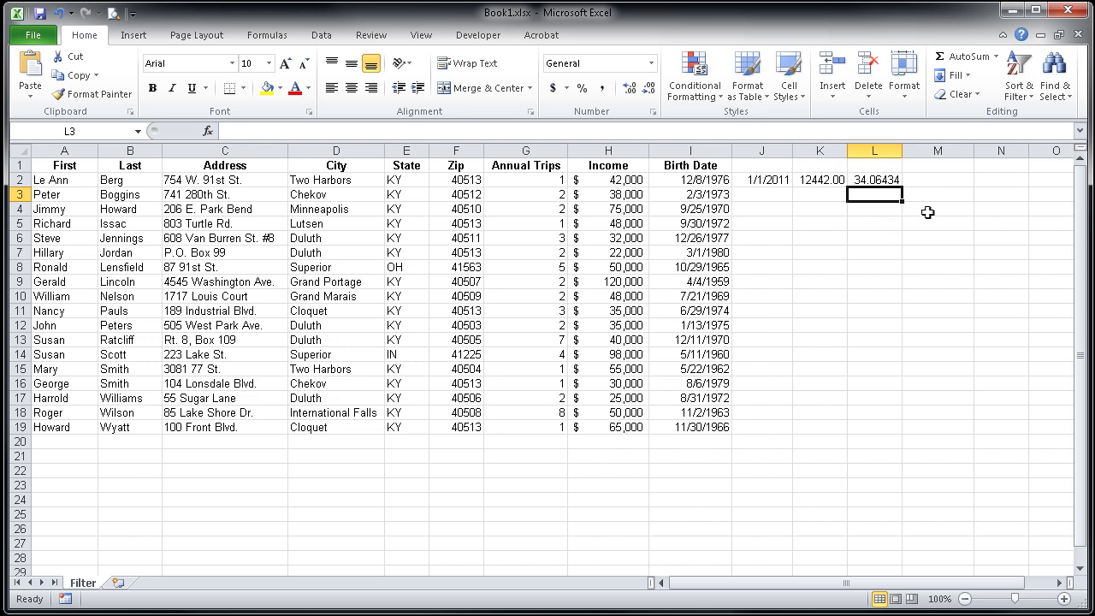
- Enter =INT(L2) in M2 so it shows the whole age 34
{"action": "left_click", "coordinate": [944, 182]}
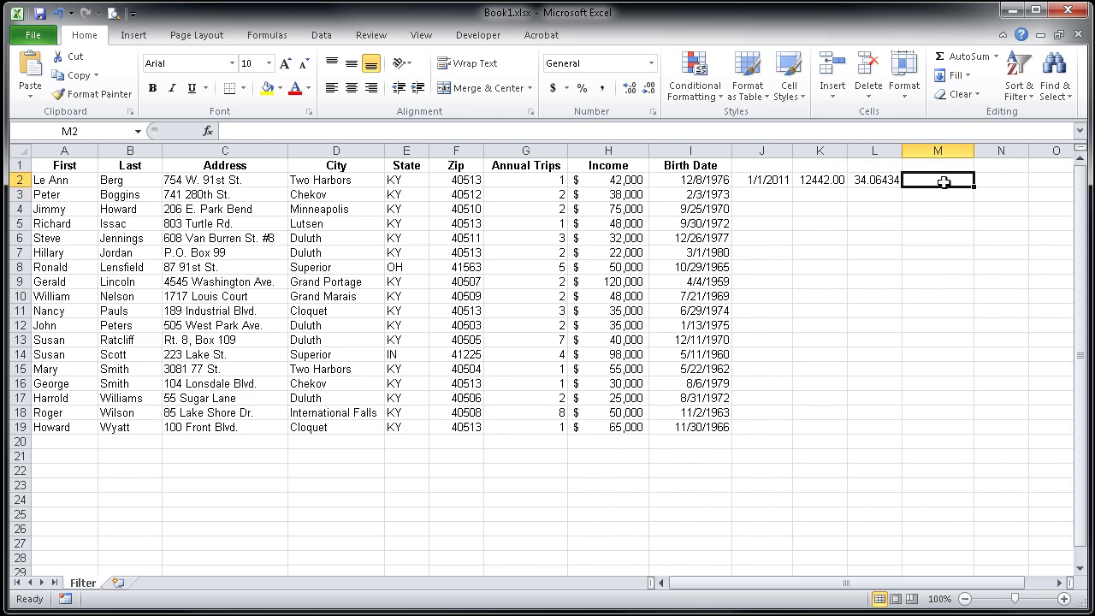
{"action": "type", "text": "="}
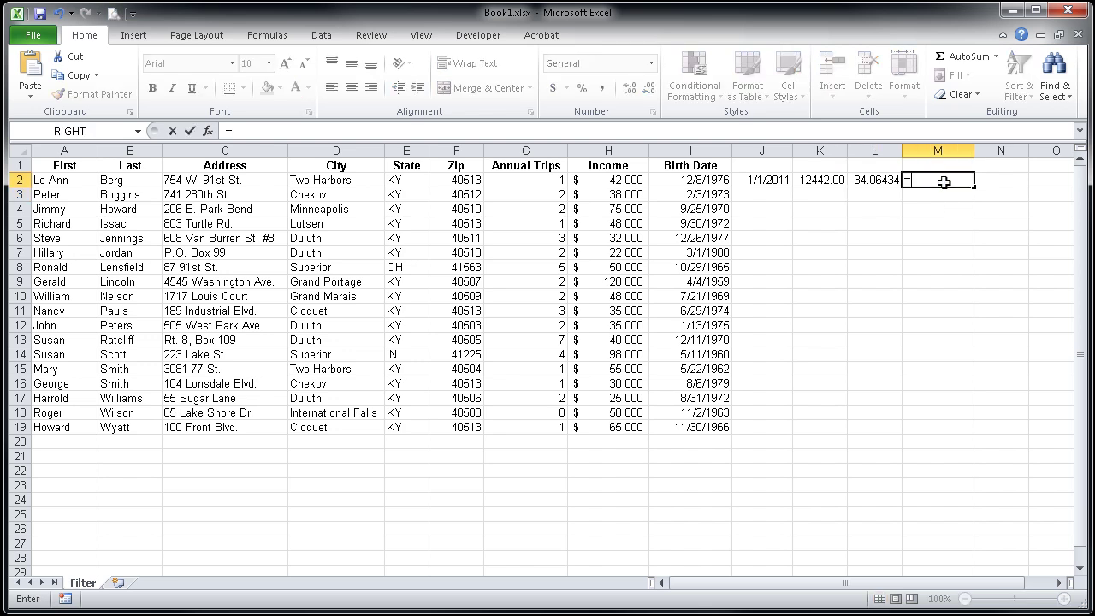
{"action": "type", "text": "I"}
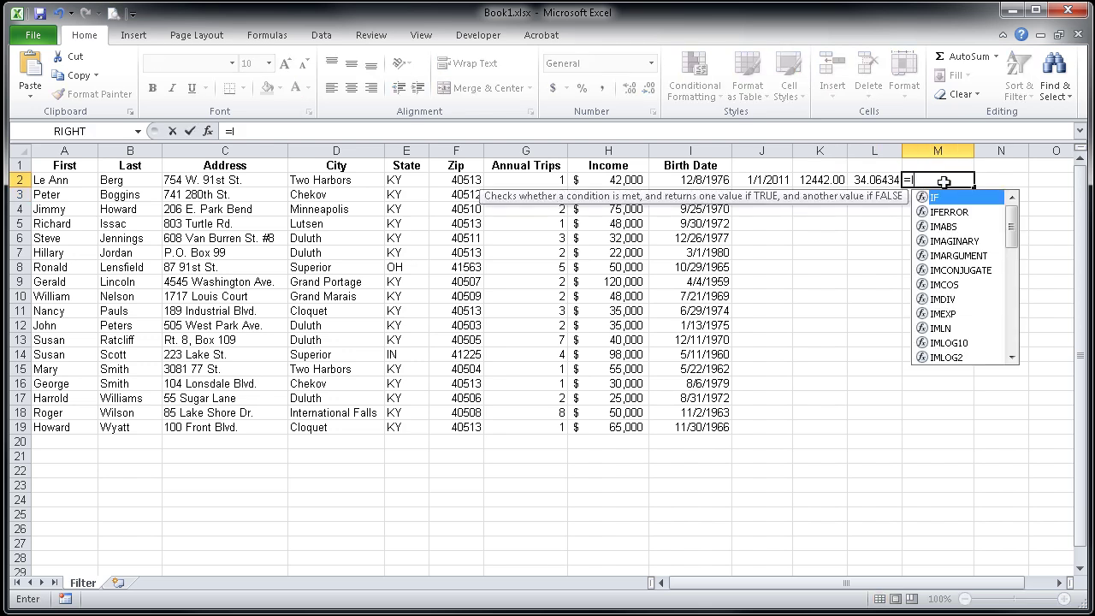
{"action": "type", "text": "NT"}
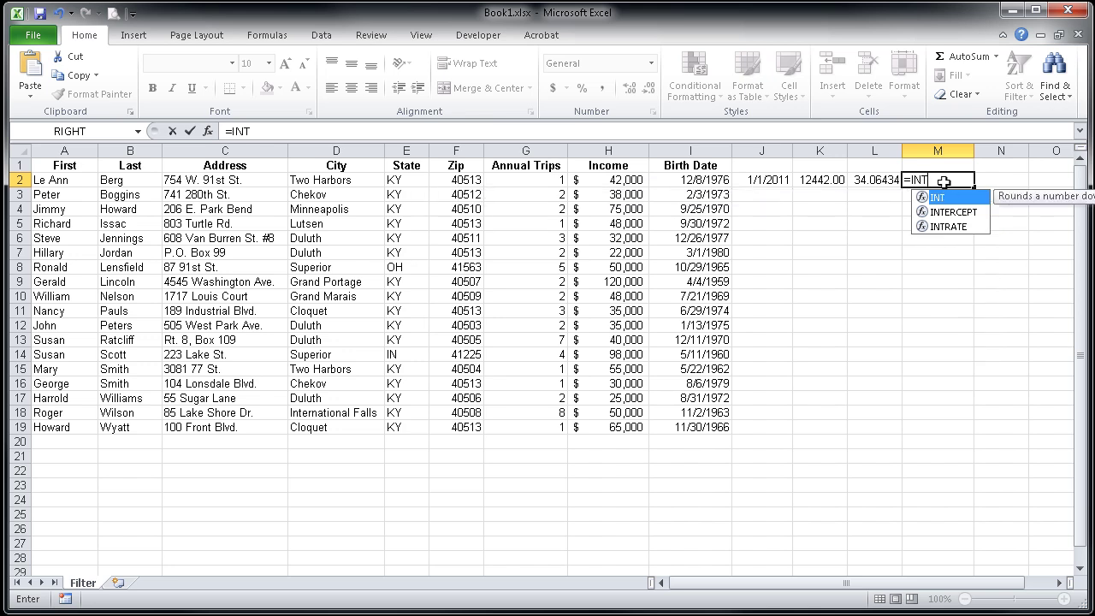
{"action": "type", "text": "("}
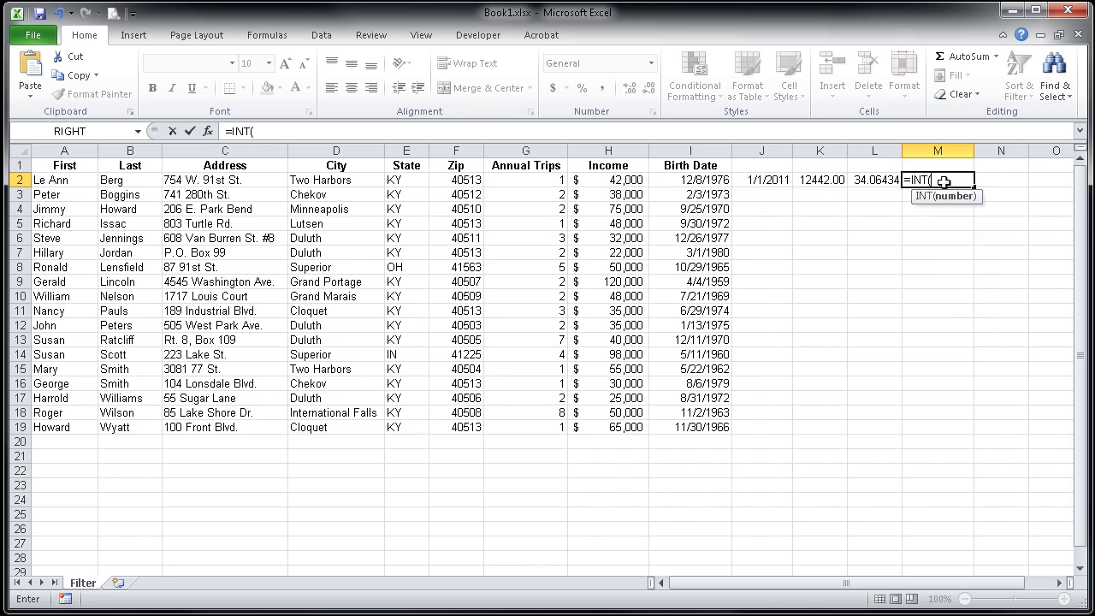
{"action": "left_click", "coordinate": [882, 181]}
{"action": "key", "text": "Return"}
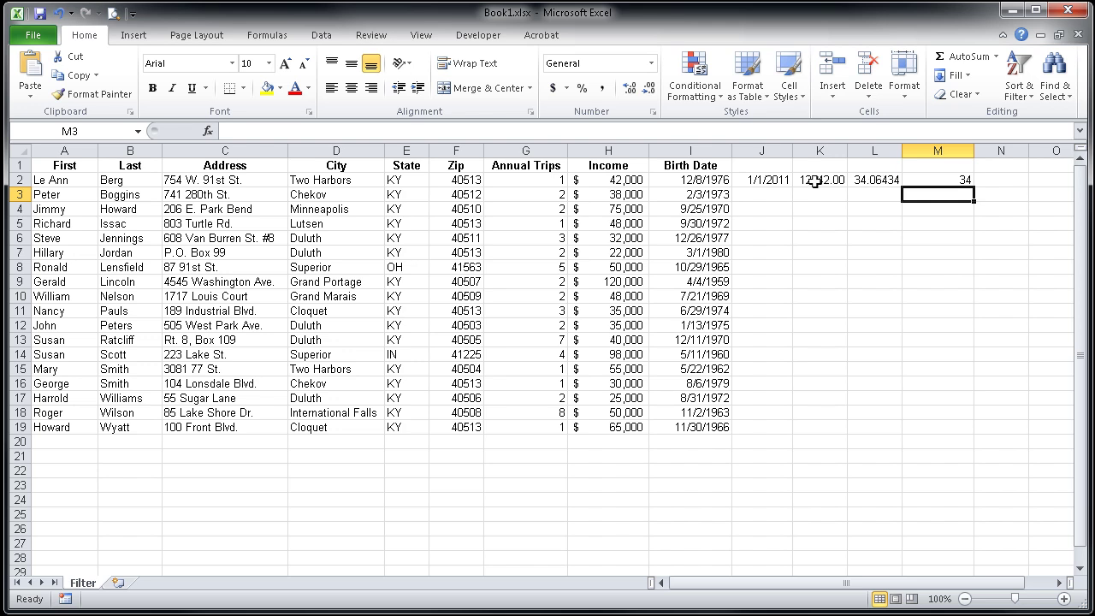
- Fill J2:M2 down to row 19 with Copy Cells so every row keeps 1/1/2011
{"action": "left_click_drag", "start_coordinate": [767, 180], "coordinate": [948, 439]}
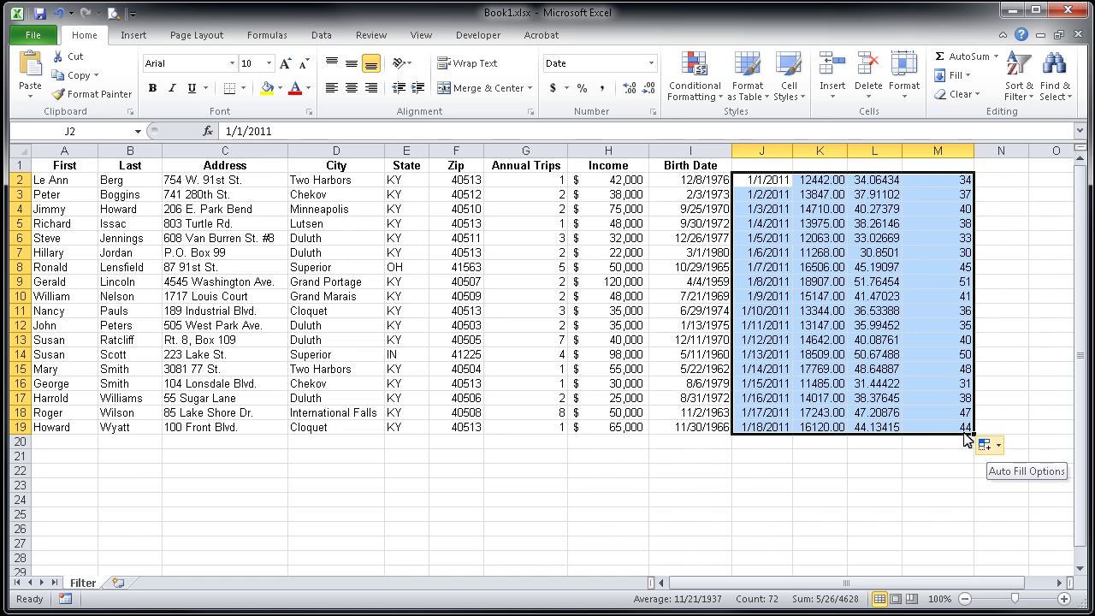
{"action": "left_click", "coordinate": [998, 446]}
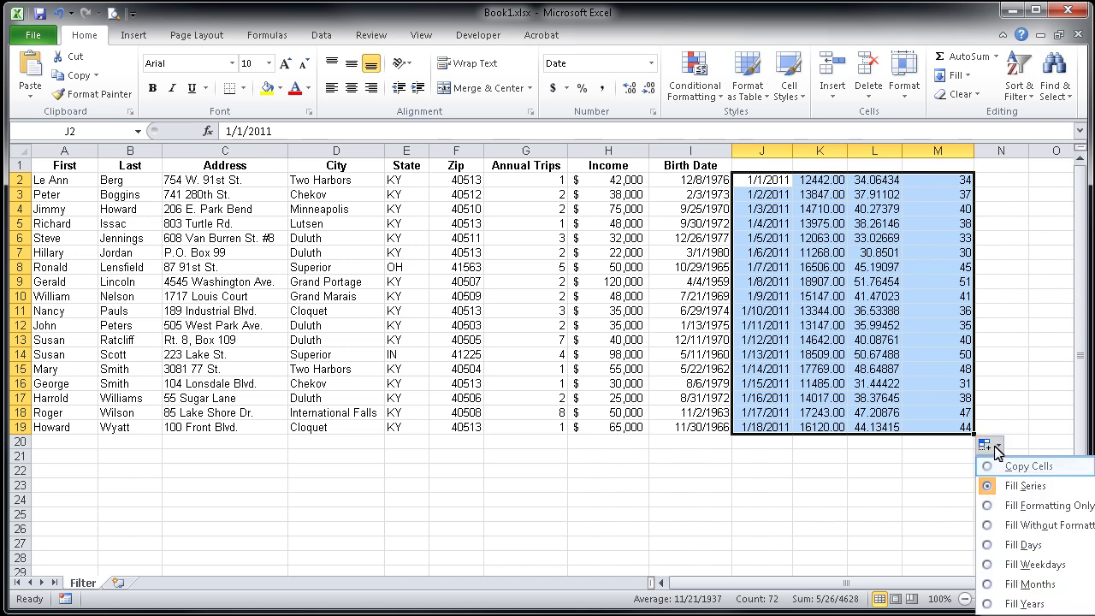
{"action": "left_click", "coordinate": [990, 468]}
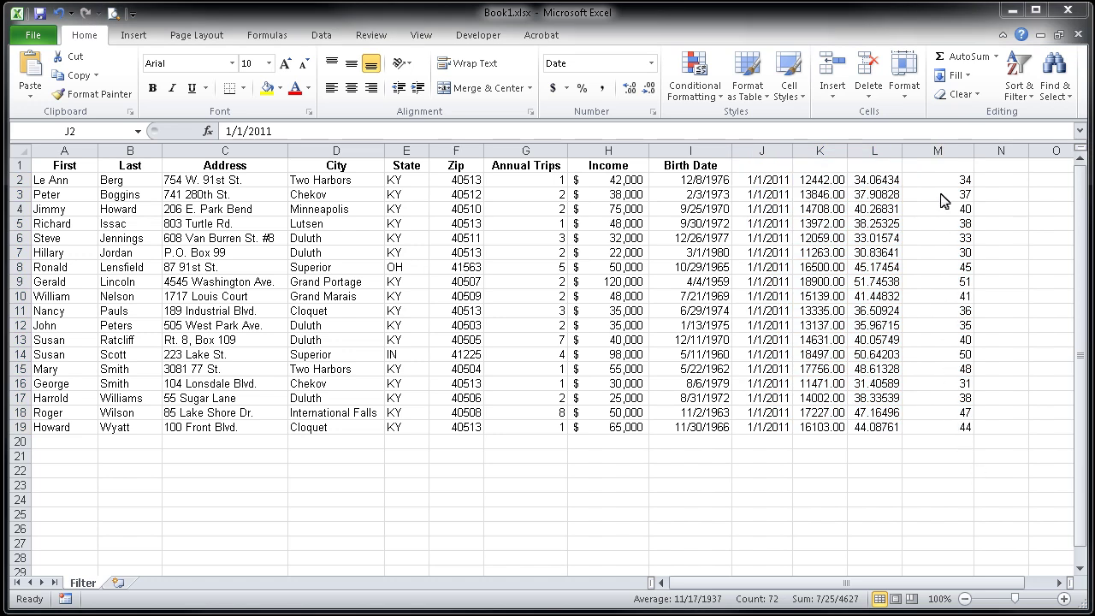
{"action": "left_click_drag", "start_coordinate": [941, 183], "coordinate": [950, 429]}
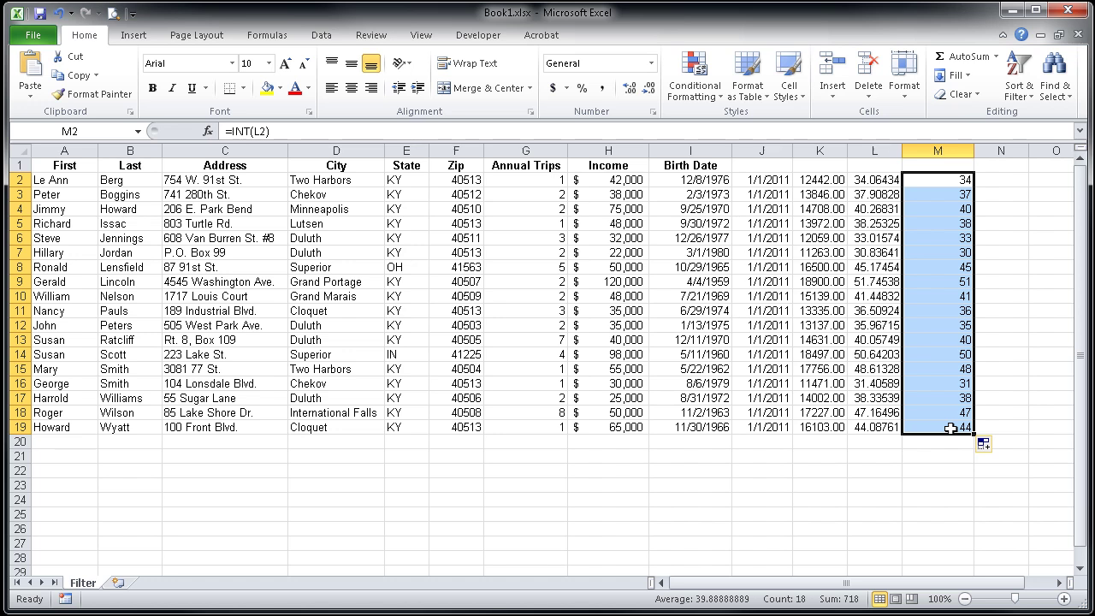
{"action": "left_click", "coordinate": [881, 329]}
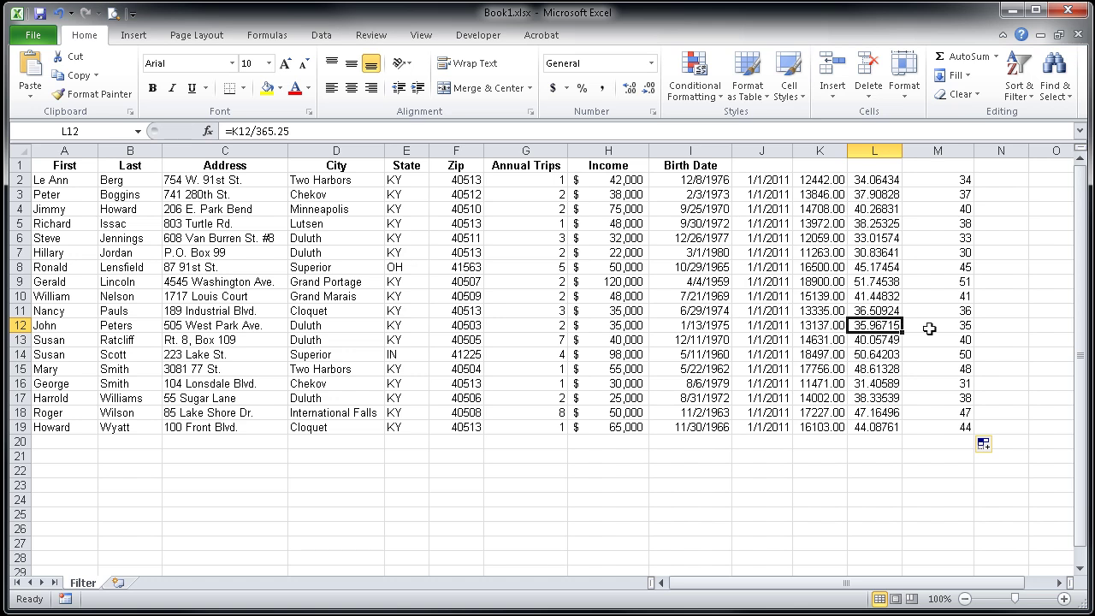
{"action": "left_click", "coordinate": [960, 328]}
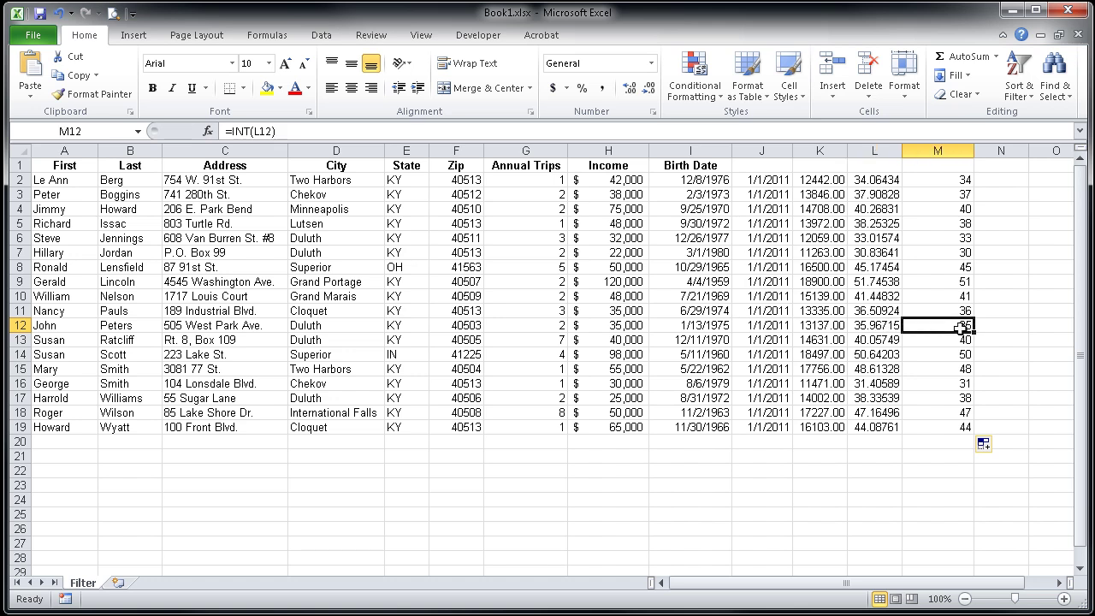